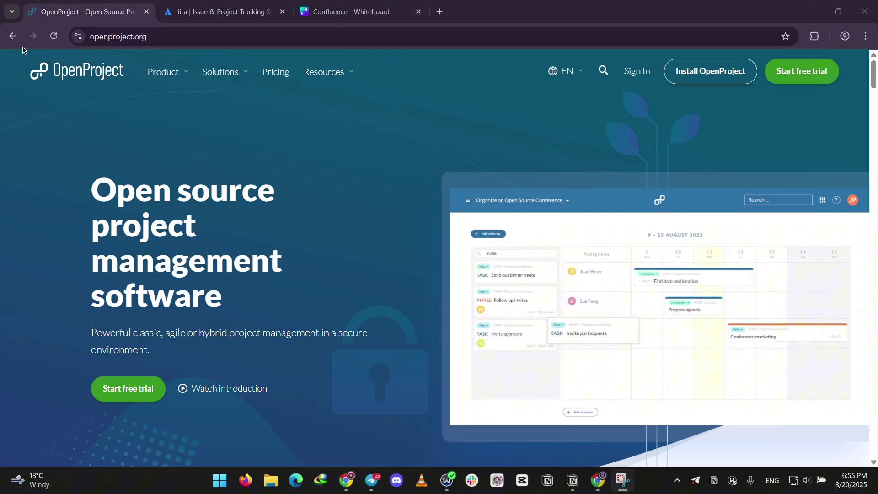
{"action": "scroll", "coordinate": [513, 140], "scroll_direction": "down", "scroll_amount": 5}
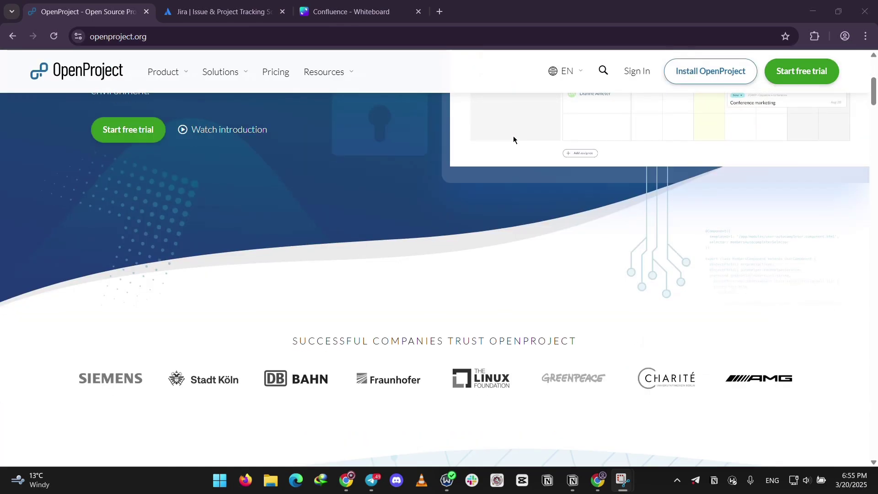
{"action": "scroll", "coordinate": [549, 192], "scroll_direction": "down", "scroll_amount": 1}
{"action": "scroll", "coordinate": [590, 252], "scroll_direction": "down", "scroll_amount": 3}
{"action": "scroll", "coordinate": [590, 252], "scroll_direction": "down", "scroll_amount": 2}
{"action": "scroll", "coordinate": [590, 252], "scroll_direction": "down", "scroll_amount": 4}
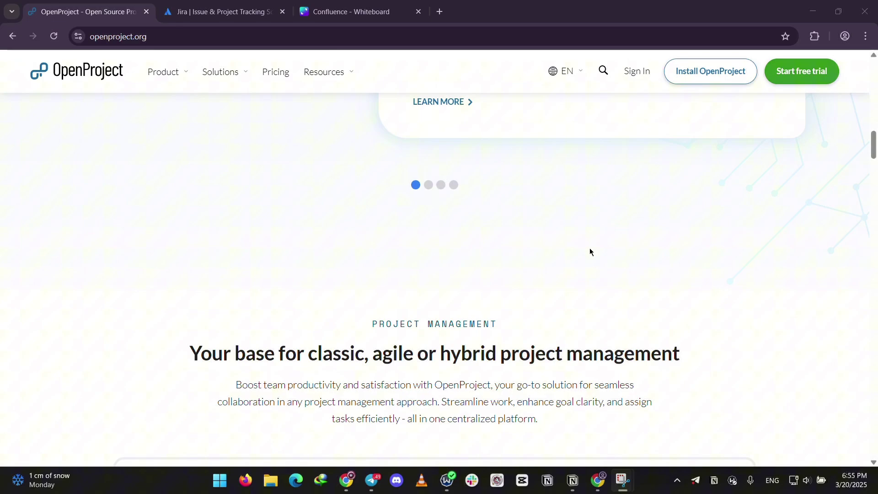
{"action": "scroll", "coordinate": [590, 252], "scroll_direction": "down", "scroll_amount": 5}
{"action": "scroll", "coordinate": [590, 252], "scroll_direction": "down", "scroll_amount": 3}
{"action": "scroll", "coordinate": [591, 251], "scroll_direction": "down", "scroll_amount": 1}
{"action": "scroll", "coordinate": [590, 252], "scroll_direction": "down", "scroll_amount": 3}
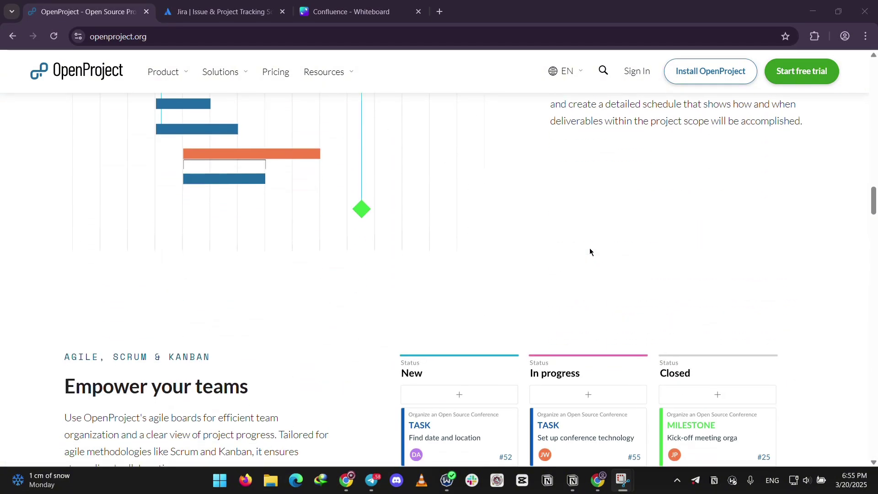
{"action": "scroll", "coordinate": [590, 252], "scroll_direction": "down", "scroll_amount": 4}
{"action": "scroll", "coordinate": [590, 252], "scroll_direction": "down", "scroll_amount": 5}
{"action": "scroll", "coordinate": [590, 252], "scroll_direction": "down", "scroll_amount": 5}
{"action": "scroll", "coordinate": [590, 252], "scroll_direction": "down", "scroll_amount": 4}
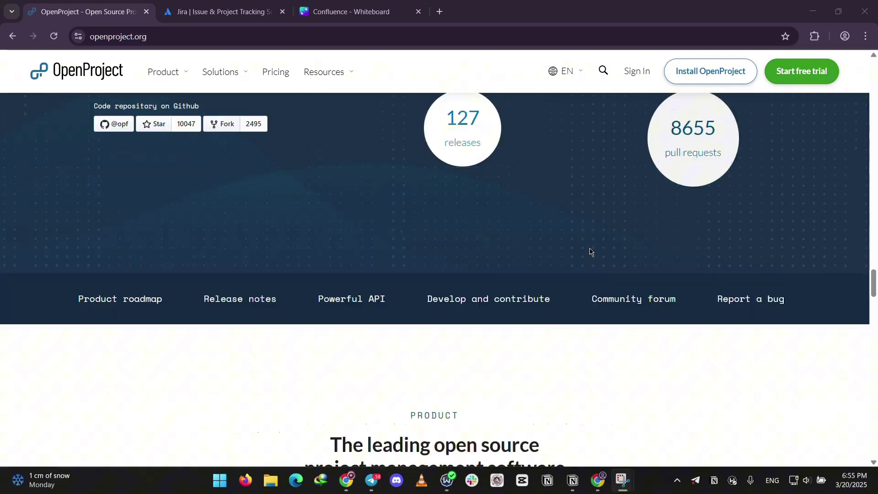
{"action": "scroll", "coordinate": [590, 252], "scroll_direction": "down", "scroll_amount": 4}
{"action": "scroll", "coordinate": [590, 252], "scroll_direction": "down", "scroll_amount": 5}
{"action": "scroll", "coordinate": [590, 252], "scroll_direction": "down", "scroll_amount": 3}
{"action": "scroll", "coordinate": [590, 252], "scroll_direction": "down", "scroll_amount": 4}
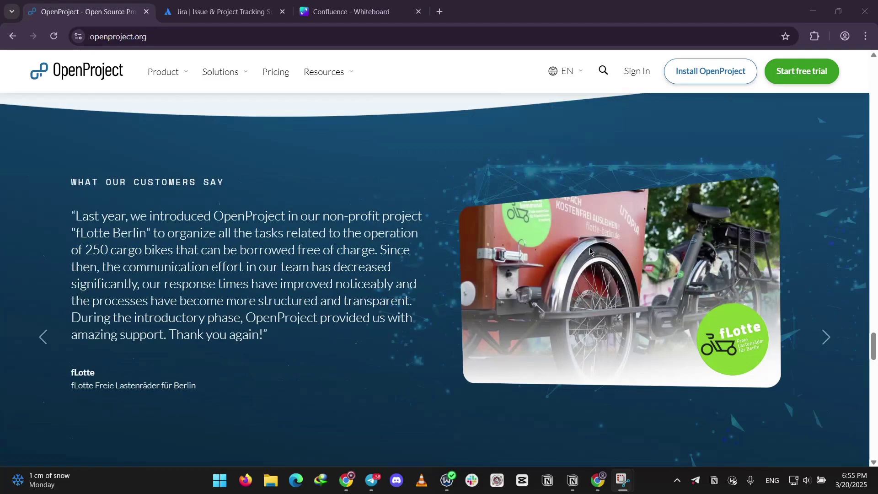
{"action": "scroll", "coordinate": [590, 252], "scroll_direction": "down", "scroll_amount": 5}
{"action": "scroll", "coordinate": [590, 252], "scroll_direction": "down", "scroll_amount": 3}
{"action": "scroll", "coordinate": [590, 252], "scroll_direction": "down", "scroll_amount": 3}
{"action": "scroll", "coordinate": [591, 252], "scroll_direction": "down", "scroll_amount": 4}
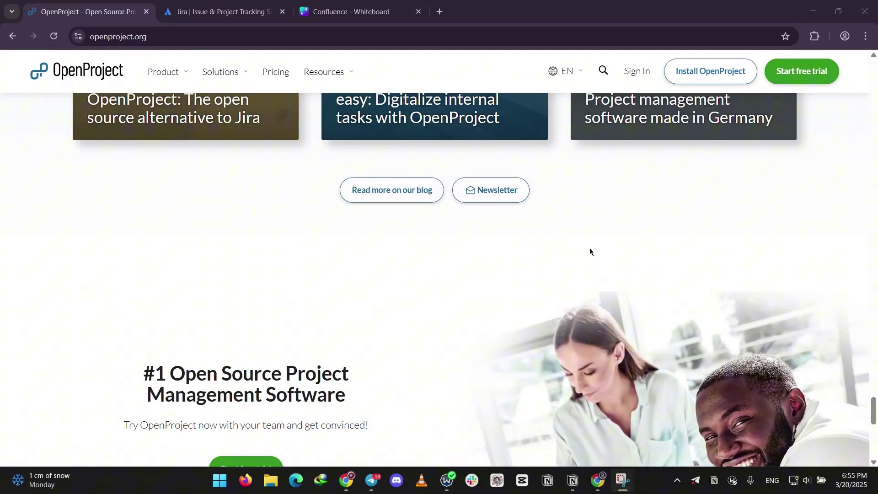
{"action": "scroll", "coordinate": [590, 252], "scroll_direction": "down", "scroll_amount": 4}
{"action": "scroll", "coordinate": [589, 251], "scroll_direction": "down", "scroll_amount": 3}
{"action": "scroll", "coordinate": [590, 252], "scroll_direction": "down", "scroll_amount": 1}
{"action": "scroll", "coordinate": [590, 252], "scroll_direction": "up", "scroll_amount": 10}
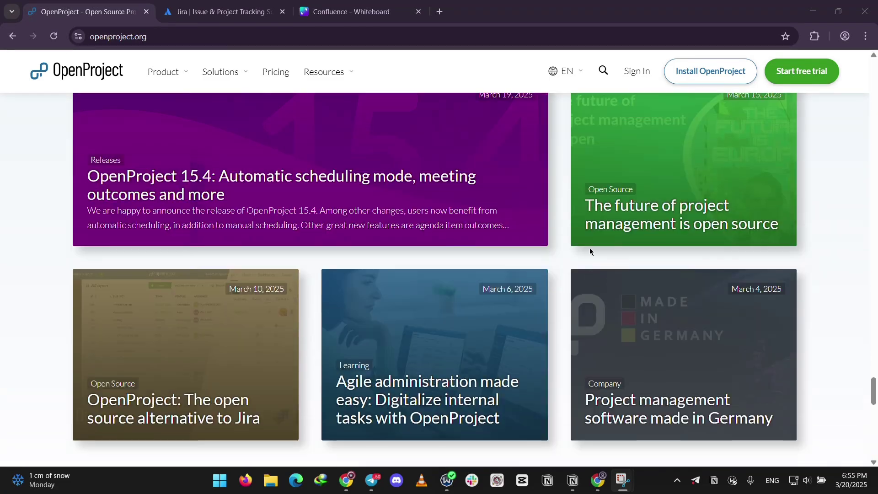
{"action": "scroll", "coordinate": [589, 252], "scroll_direction": "up", "scroll_amount": 5}
{"action": "scroll", "coordinate": [590, 252], "scroll_direction": "up", "scroll_amount": 4}
{"action": "scroll", "coordinate": [590, 252], "scroll_direction": "up", "scroll_amount": 4}
{"action": "scroll", "coordinate": [590, 252], "scroll_direction": "up", "scroll_amount": 4}
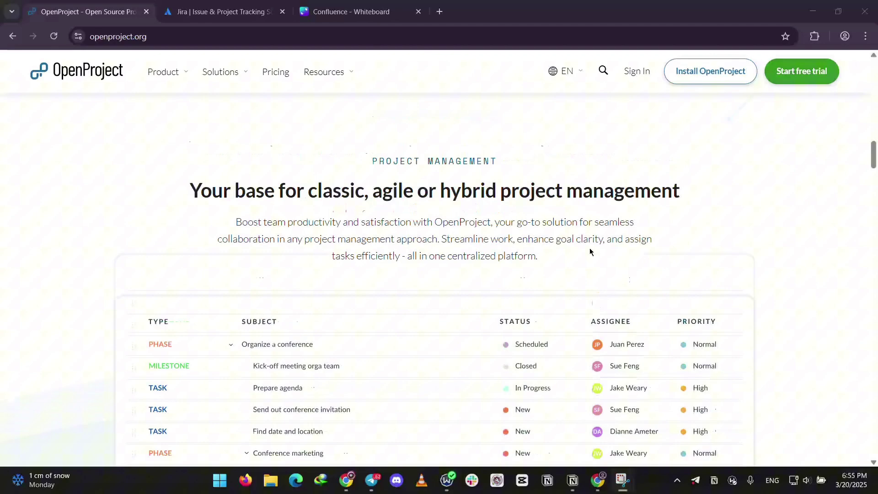
{"action": "scroll", "coordinate": [590, 252], "scroll_direction": "up", "scroll_amount": 4}
{"action": "scroll", "coordinate": [590, 252], "scroll_direction": "up", "scroll_amount": 3}
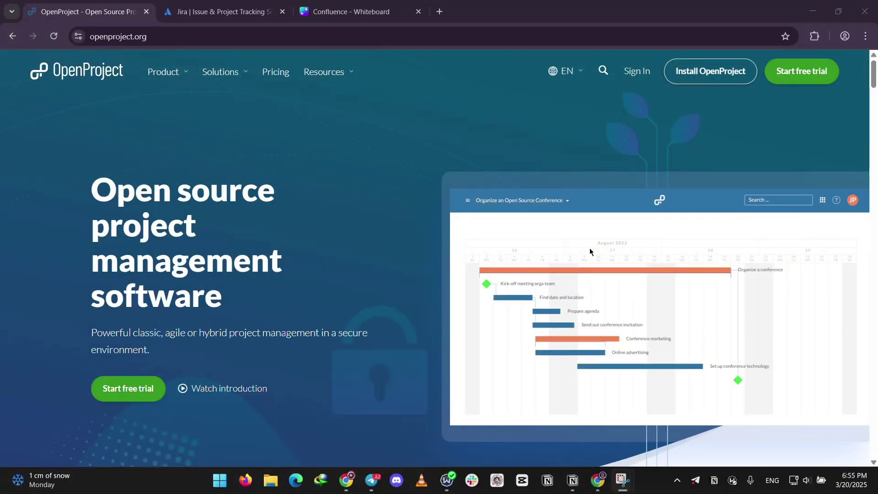
- Switch to the atlassian.com Jira product page in place of the OpenProject site
{"action": "left_click", "coordinate": [209, 12]}
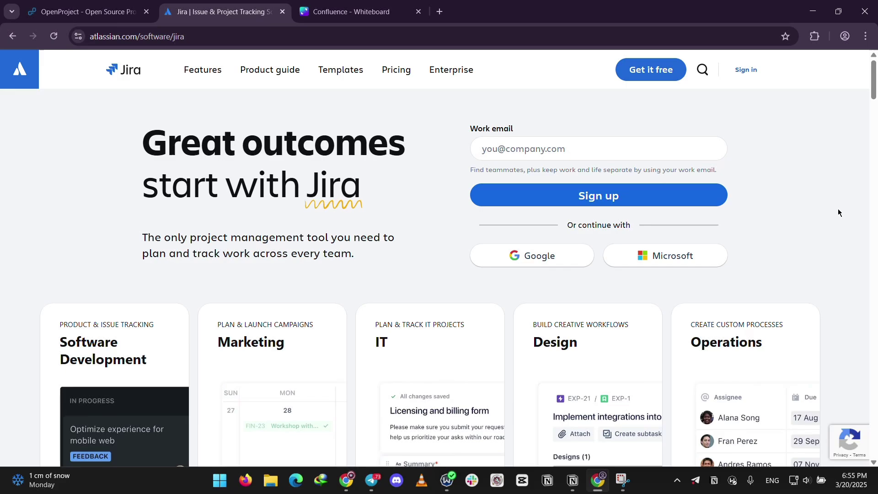
{"action": "scroll", "coordinate": [840, 212], "scroll_direction": "down", "scroll_amount": 4}
{"action": "scroll", "coordinate": [838, 214], "scroll_direction": "down", "scroll_amount": 5}
{"action": "scroll", "coordinate": [839, 214], "scroll_direction": "down", "scroll_amount": 4}
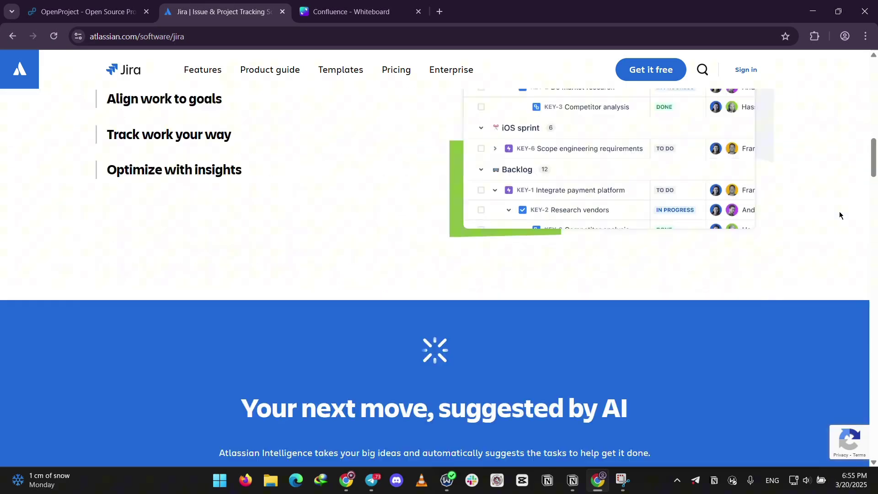
{"action": "scroll", "coordinate": [839, 215], "scroll_direction": "down", "scroll_amount": 3}
{"action": "scroll", "coordinate": [839, 215], "scroll_direction": "down", "scroll_amount": 3}
{"action": "scroll", "coordinate": [839, 215], "scroll_direction": "down", "scroll_amount": 4}
{"action": "scroll", "coordinate": [839, 215], "scroll_direction": "down", "scroll_amount": 4}
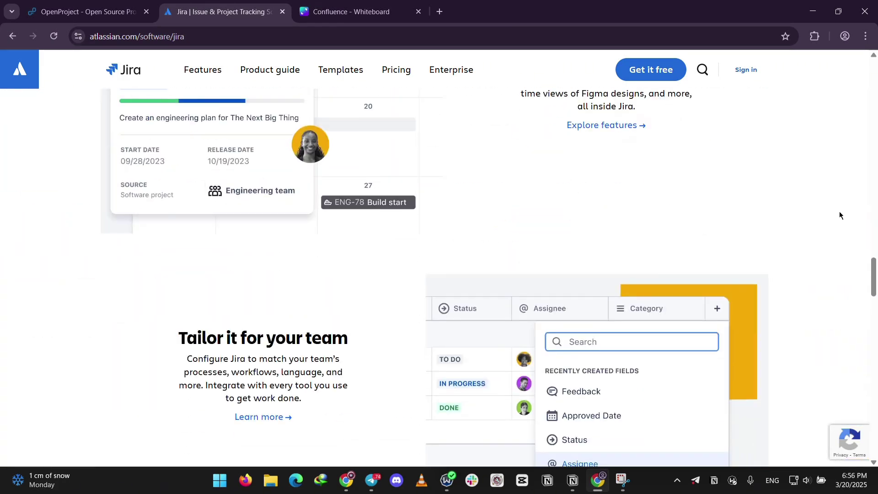
{"action": "scroll", "coordinate": [839, 215], "scroll_direction": "down", "scroll_amount": 4}
{"action": "scroll", "coordinate": [839, 215], "scroll_direction": "down", "scroll_amount": 4}
{"action": "scroll", "coordinate": [839, 214], "scroll_direction": "down", "scroll_amount": 4}
{"action": "scroll", "coordinate": [839, 215], "scroll_direction": "down", "scroll_amount": 4}
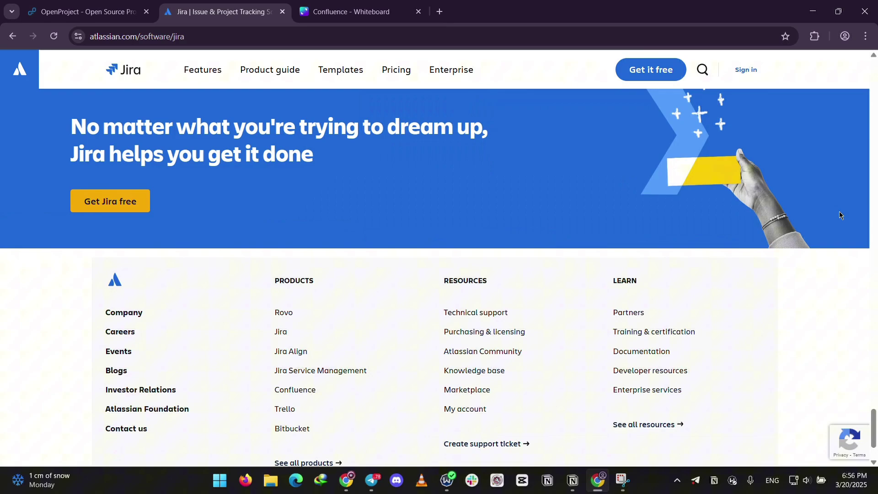
{"action": "scroll", "coordinate": [839, 215], "scroll_direction": "down", "scroll_amount": 2}
{"action": "scroll", "coordinate": [838, 215], "scroll_direction": "up", "scroll_amount": 5}
{"action": "scroll", "coordinate": [839, 215], "scroll_direction": "up", "scroll_amount": 4}
{"action": "scroll", "coordinate": [839, 215], "scroll_direction": "up", "scroll_amount": 4}
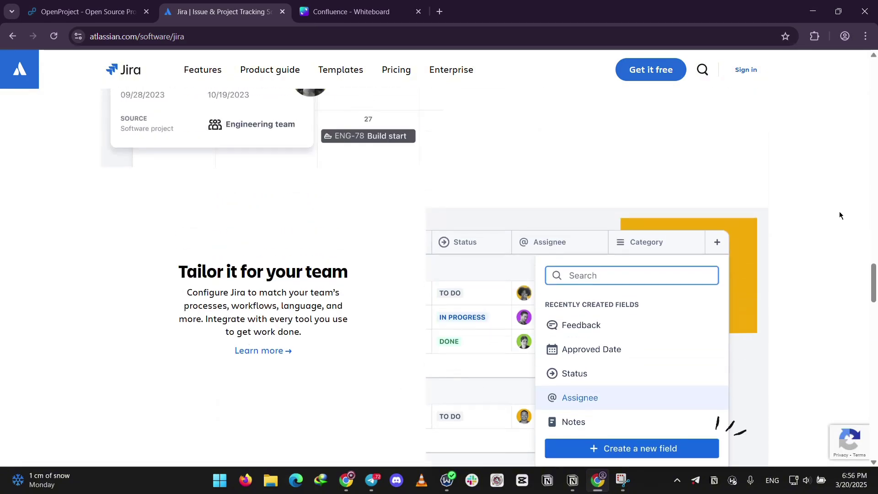
{"action": "scroll", "coordinate": [838, 215], "scroll_direction": "up", "scroll_amount": 4}
{"action": "scroll", "coordinate": [839, 214], "scroll_direction": "up", "scroll_amount": 4}
{"action": "scroll", "coordinate": [839, 215], "scroll_direction": "up", "scroll_amount": 3}
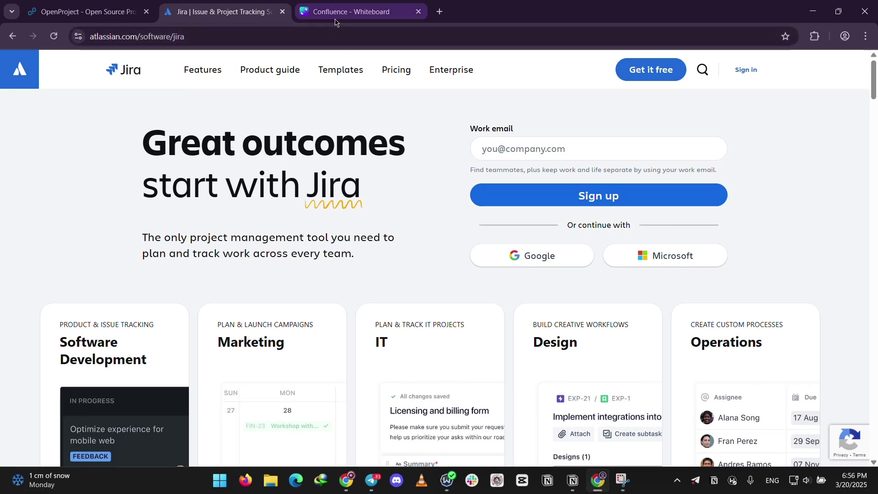
- Show the Canva OpenProject-versus-Jira table from the 'Confluence - Whiteboard' tab
{"action": "left_click", "coordinate": [350, 11]}
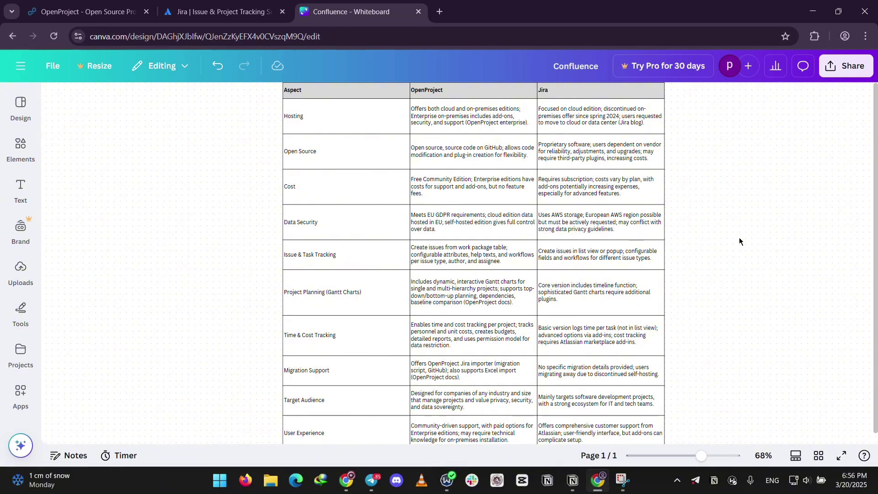